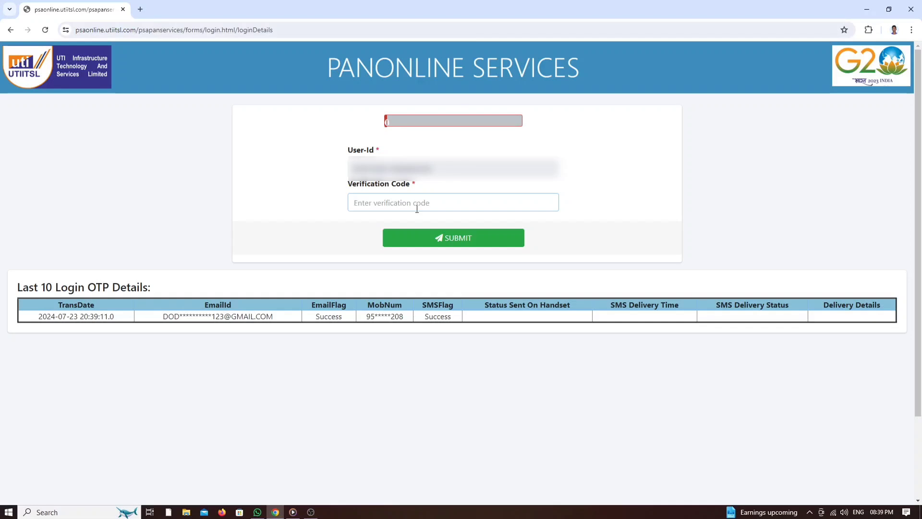
Log in with the verification code and bring up the New PAN (F49A) > PAN Application menu.
{"action": "left_click", "coordinate": [478, 240]}
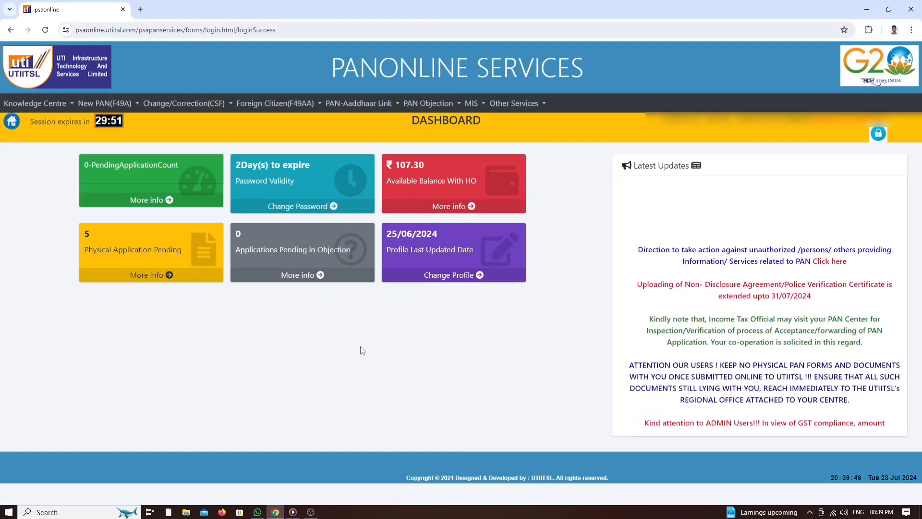
{"action": "left_click", "coordinate": [91, 102]}
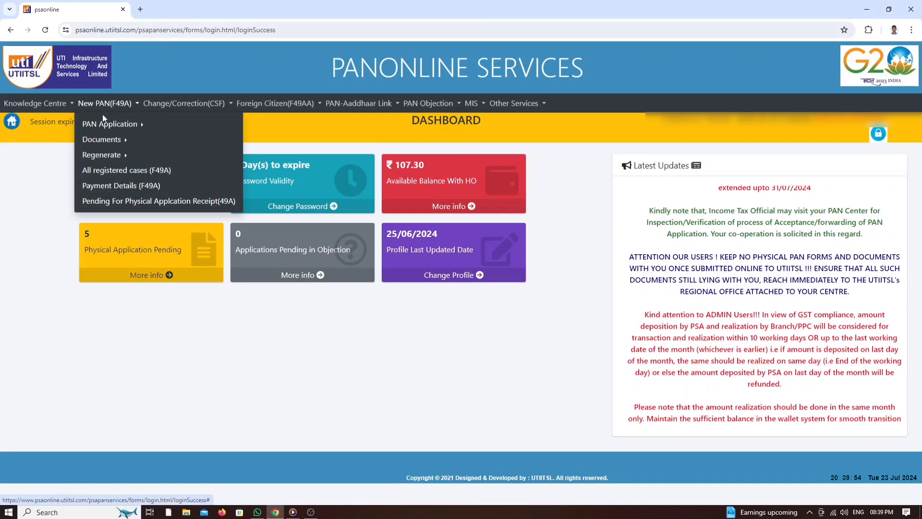
{"action": "mouse_move", "coordinate": [93, 126]}
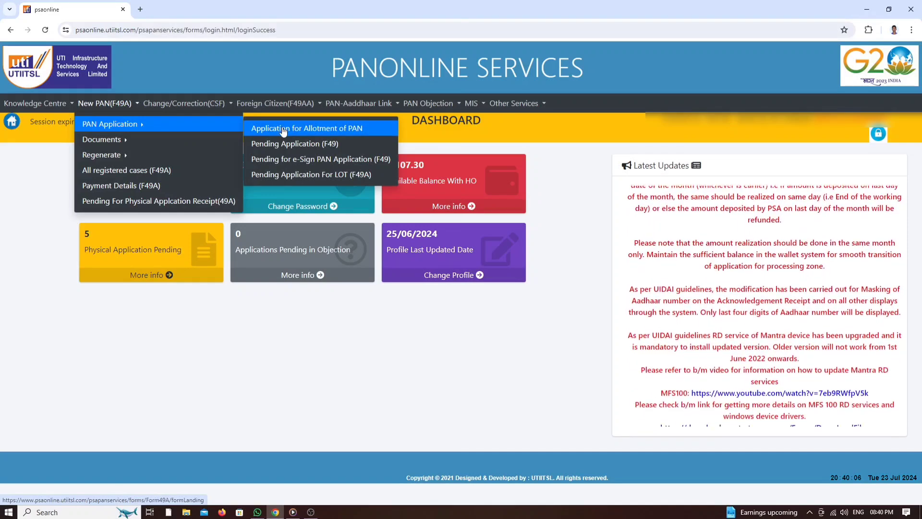
Start a physical-mode Application for Allotment of PAN as an Individual, answering No to defence/NRI.
{"action": "left_click", "coordinate": [313, 129]}
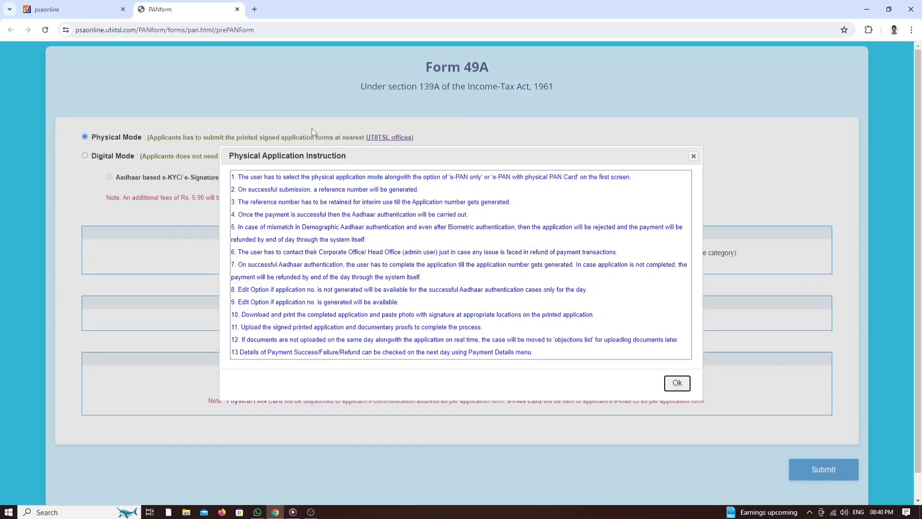
{"action": "left_click", "coordinate": [681, 384]}
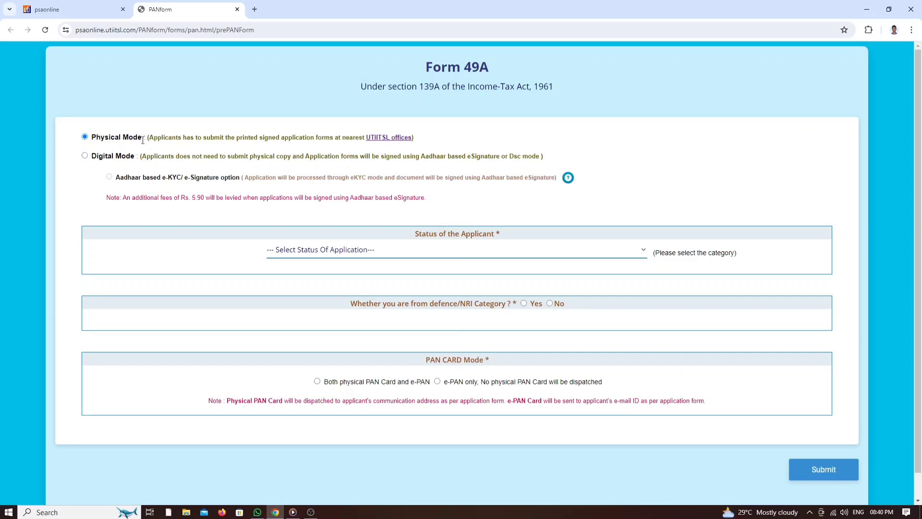
{"action": "left_click", "coordinate": [453, 257]}
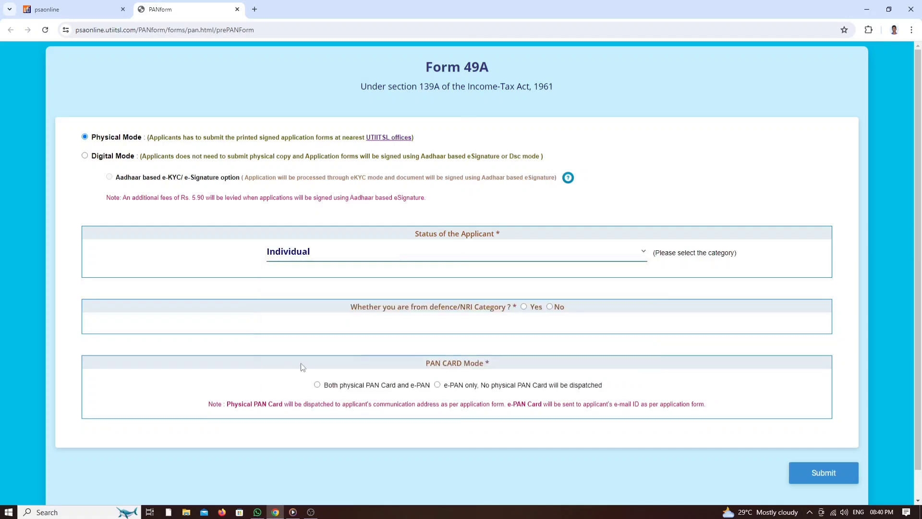
{"action": "left_click", "coordinate": [303, 367]}
{"action": "left_click", "coordinate": [550, 308]}
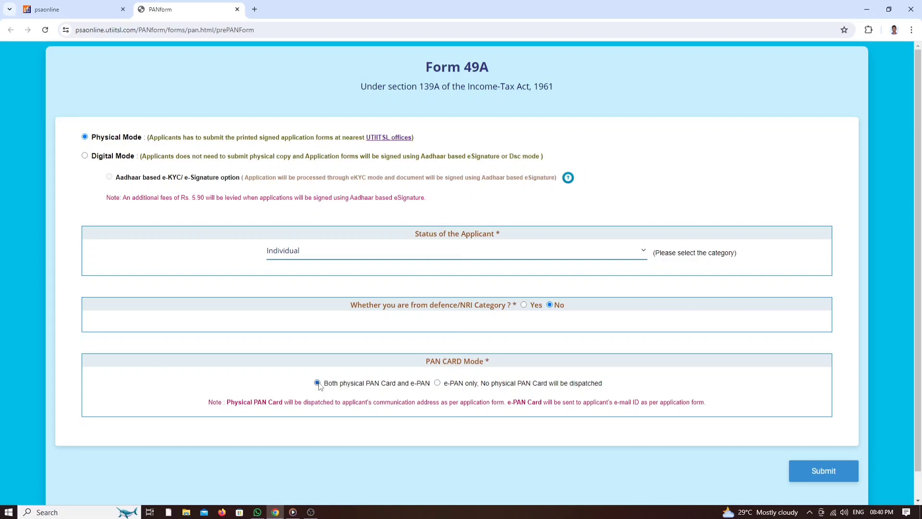
Open the full Form 49A, set the name title to SMT, and go through the name fields.
{"action": "left_click", "coordinate": [820, 475]}
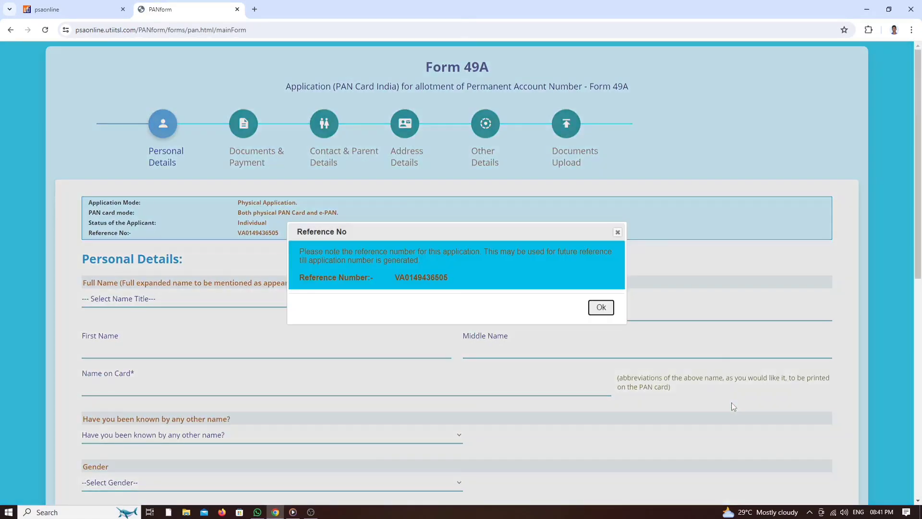
{"action": "left_click", "coordinate": [606, 308]}
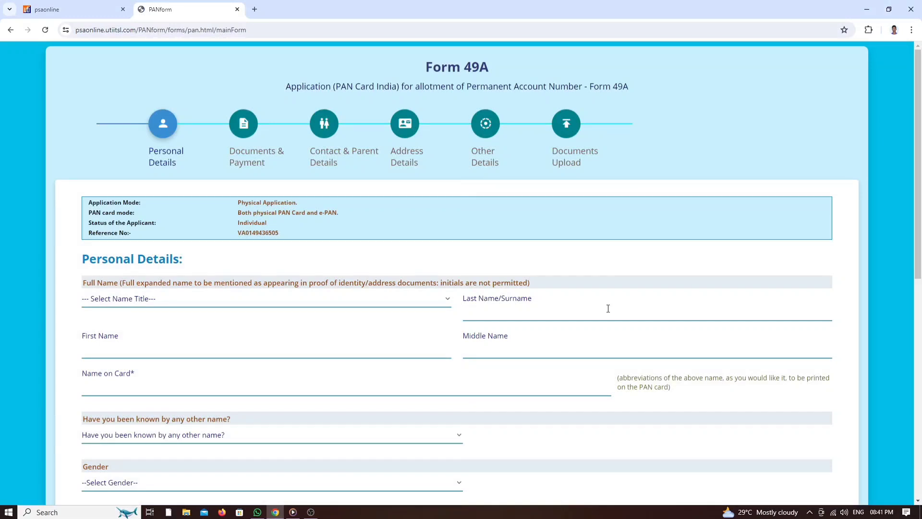
{"action": "left_click", "coordinate": [113, 305]}
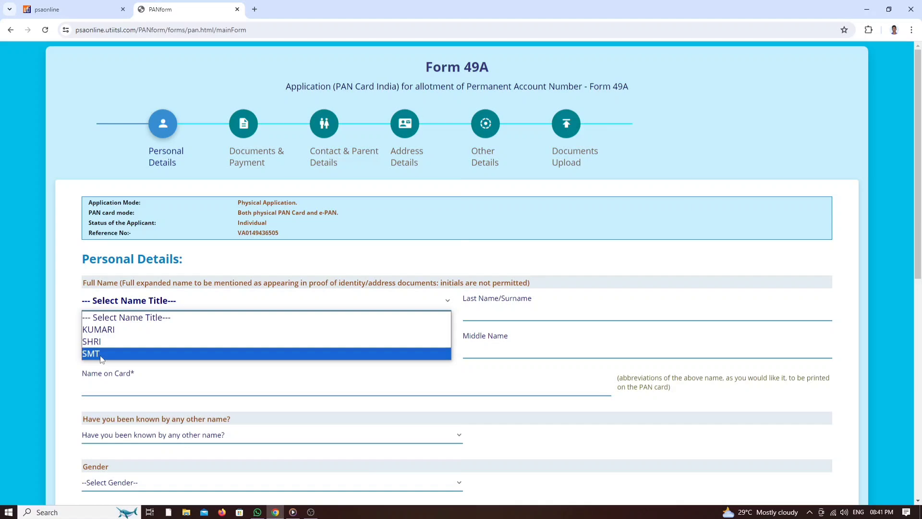
{"action": "left_click", "coordinate": [107, 355]}
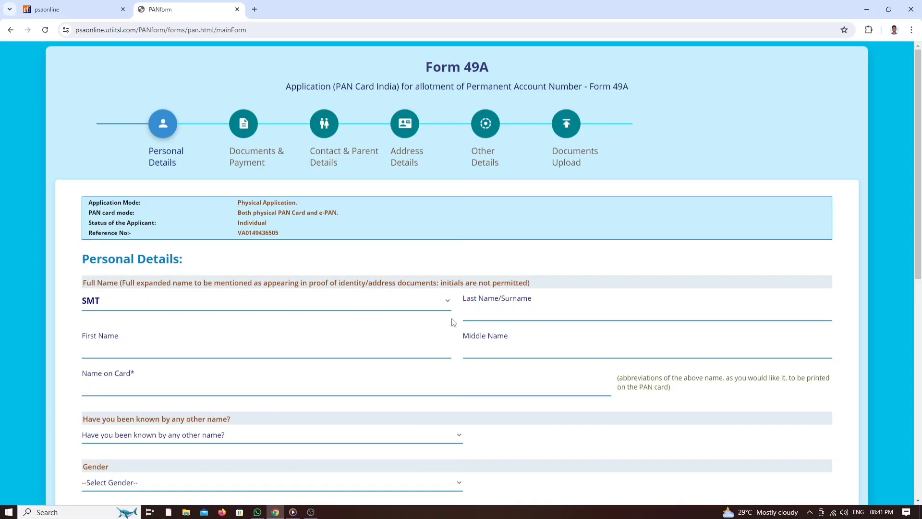
{"action": "left_click", "coordinate": [514, 312]}
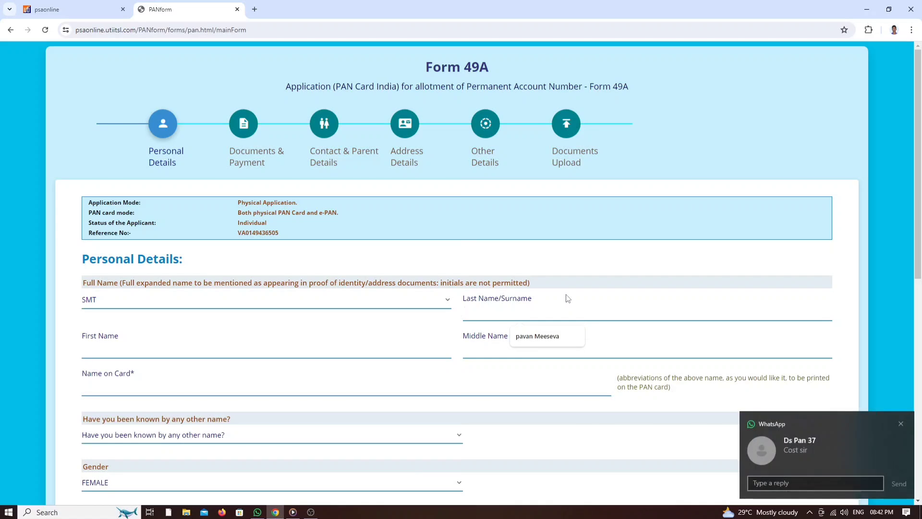
{"action": "left_click", "coordinate": [225, 352]}
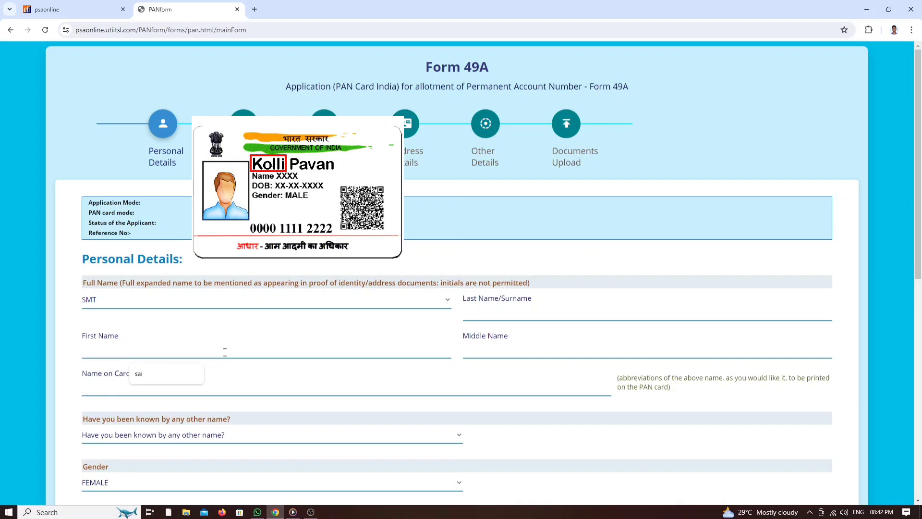
{"action": "left_click", "coordinate": [502, 353]}
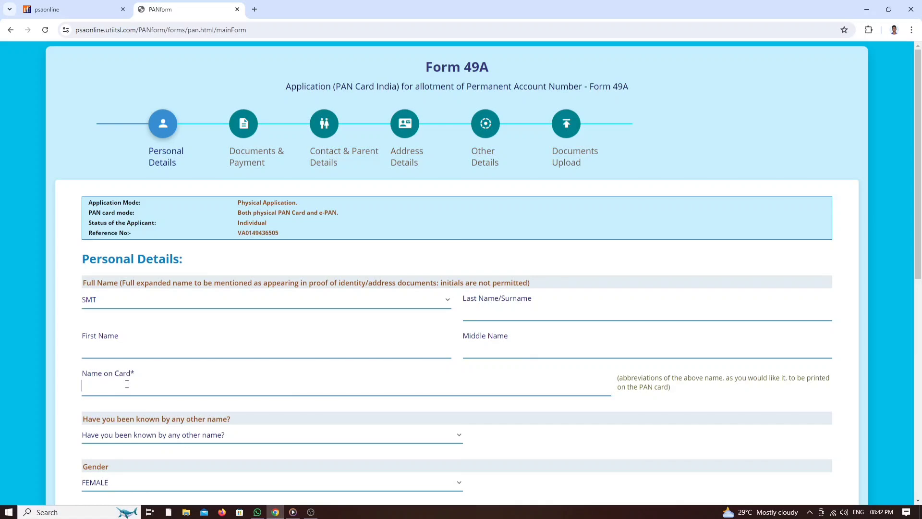
Answer NO to being known by another name and keep FEMALE as the gender.
{"action": "scroll", "coordinate": [127, 384], "scroll_direction": "down", "scroll_amount": 2}
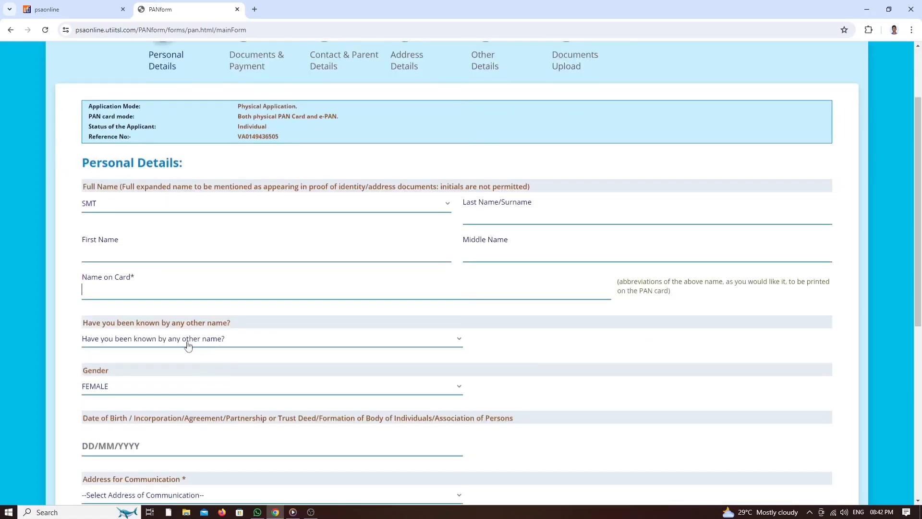
{"action": "left_click", "coordinate": [159, 342]}
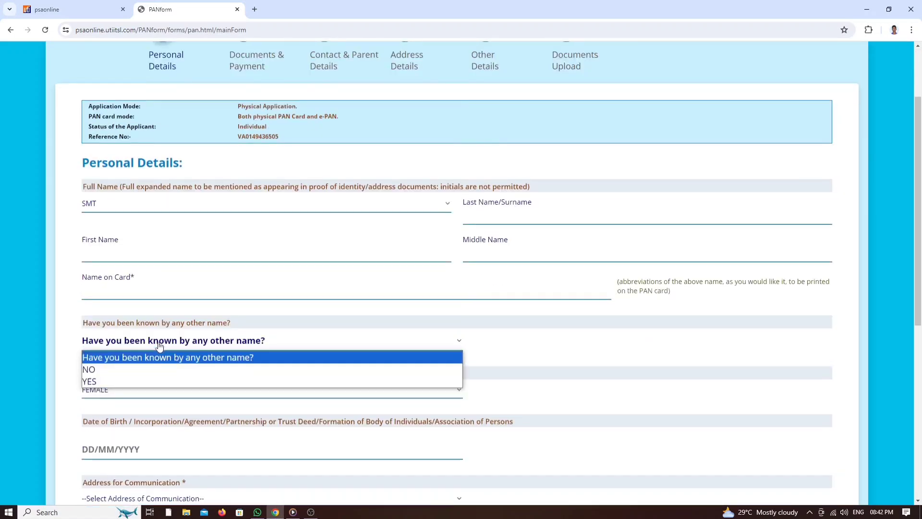
{"action": "left_click", "coordinate": [145, 370]}
{"action": "scroll", "coordinate": [240, 365], "scroll_direction": "down", "scroll_amount": 2}
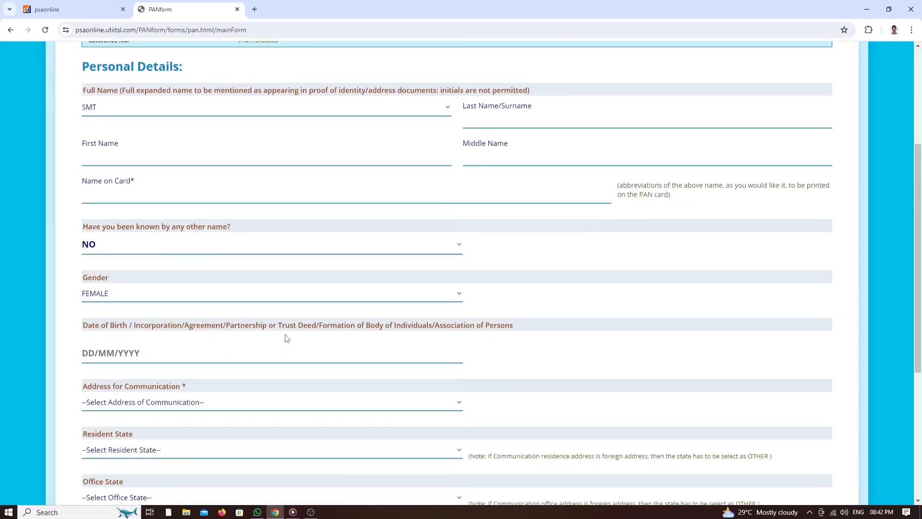
{"action": "left_click", "coordinate": [158, 303]}
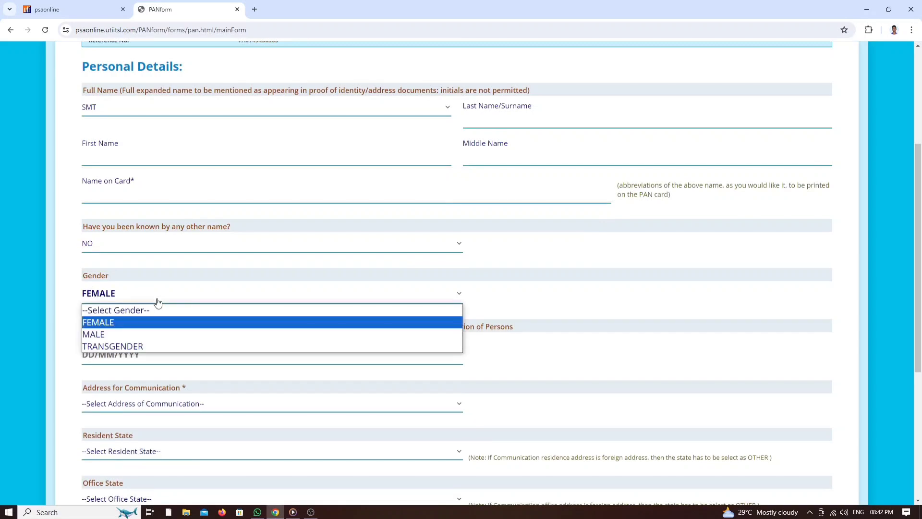
{"action": "left_click", "coordinate": [155, 301]}
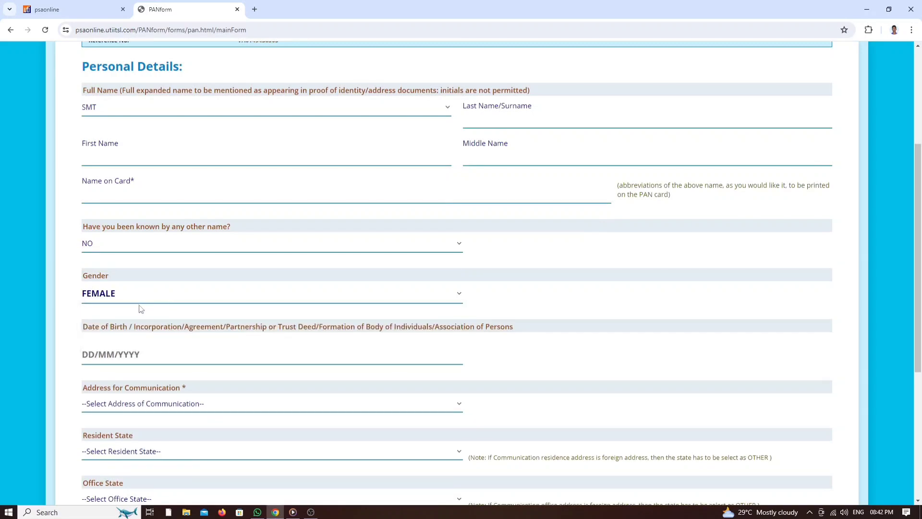
Set the communication address to RESIDENCE and resident state to ANDHRA PRADESH, reaching the Aadhaar name field.
{"action": "scroll", "coordinate": [141, 308], "scroll_direction": "down", "scroll_amount": 2}
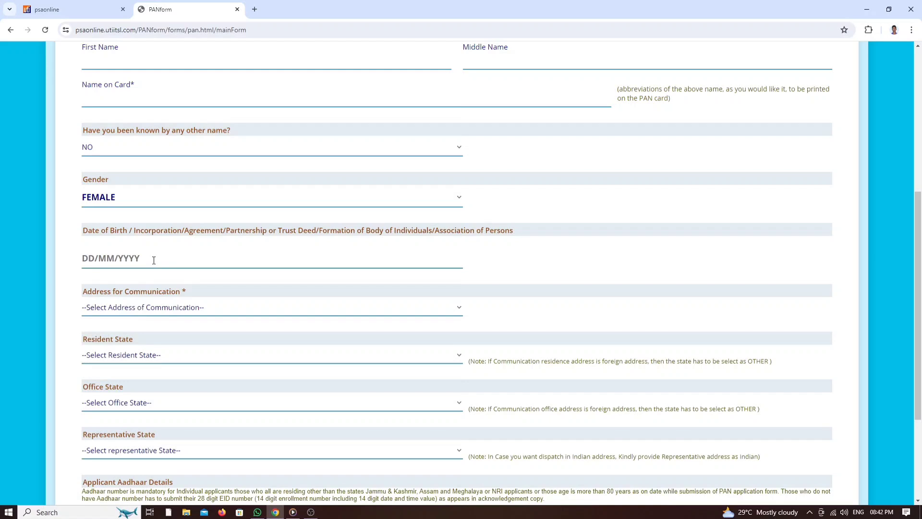
{"action": "left_click", "coordinate": [187, 312]}
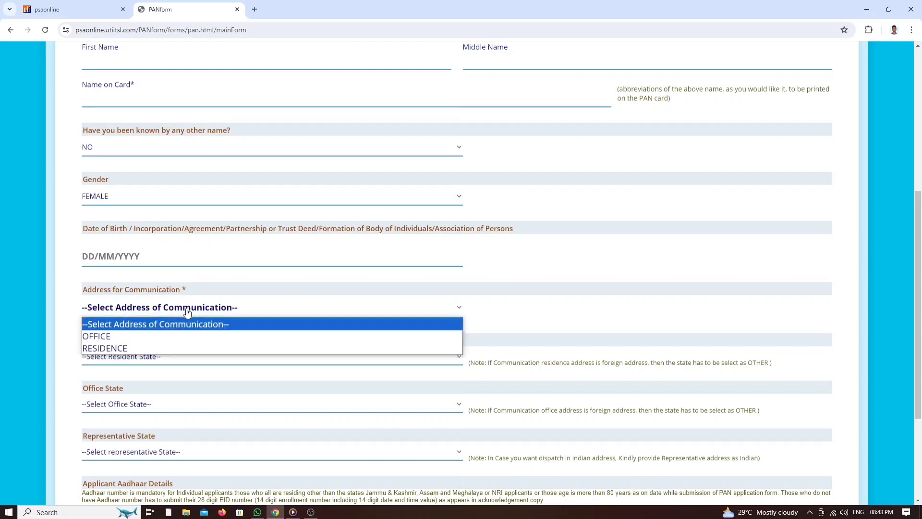
{"action": "left_click", "coordinate": [131, 351]}
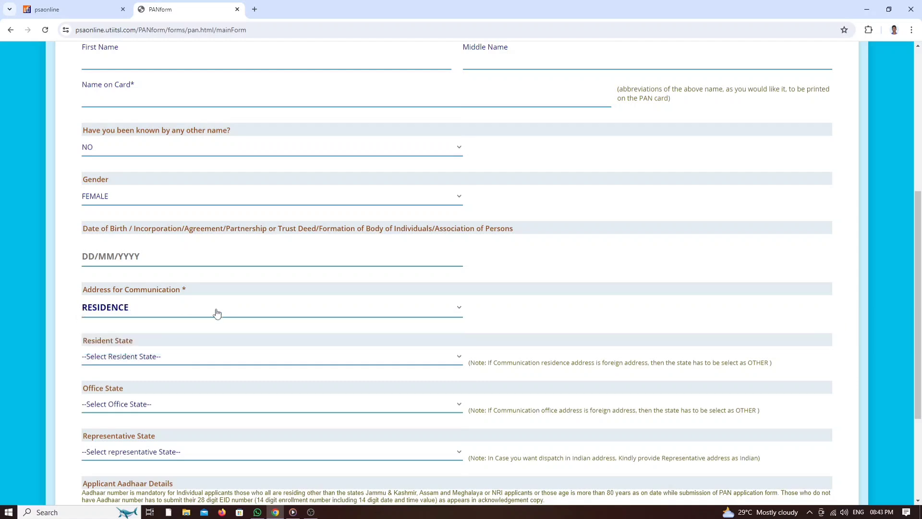
{"action": "left_click", "coordinate": [156, 361]}
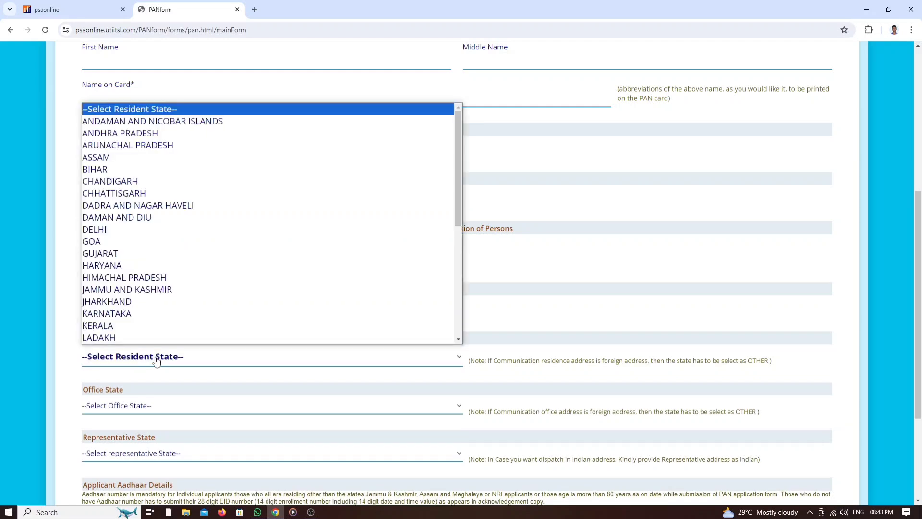
{"action": "left_click", "coordinate": [163, 136]}
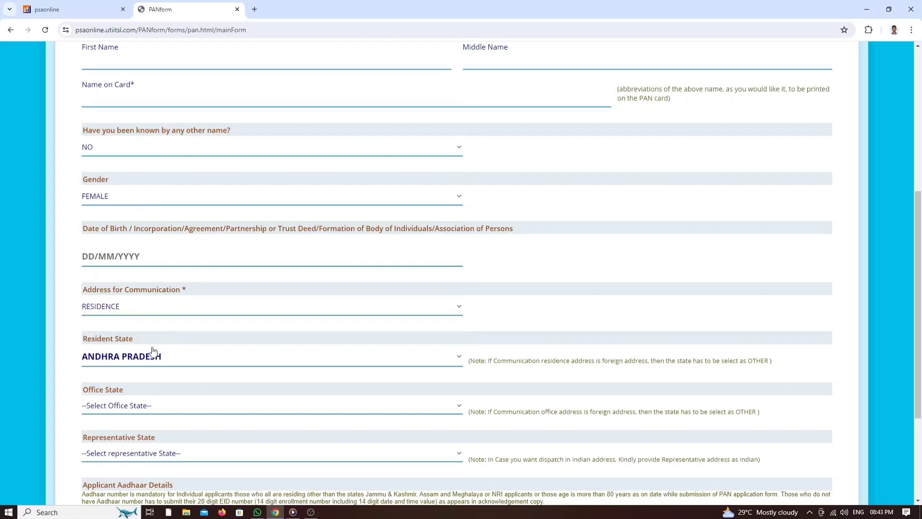
{"action": "scroll", "coordinate": [159, 353], "scroll_direction": "down", "scroll_amount": 2}
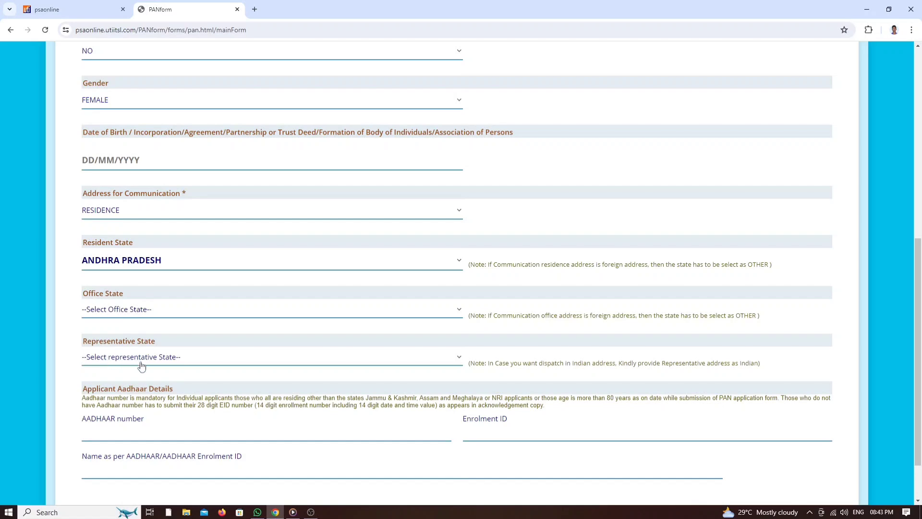
{"action": "scroll", "coordinate": [137, 365], "scroll_direction": "down", "scroll_amount": 2}
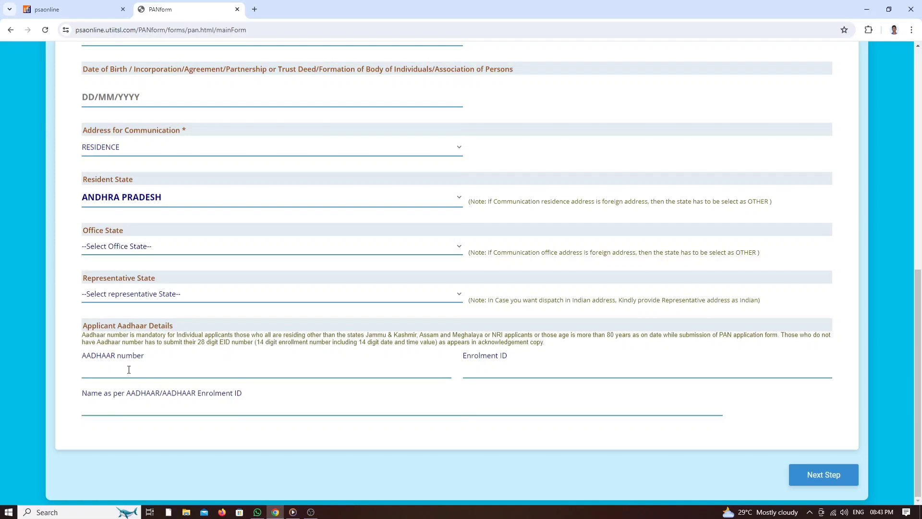
{"action": "left_click", "coordinate": [142, 409]}
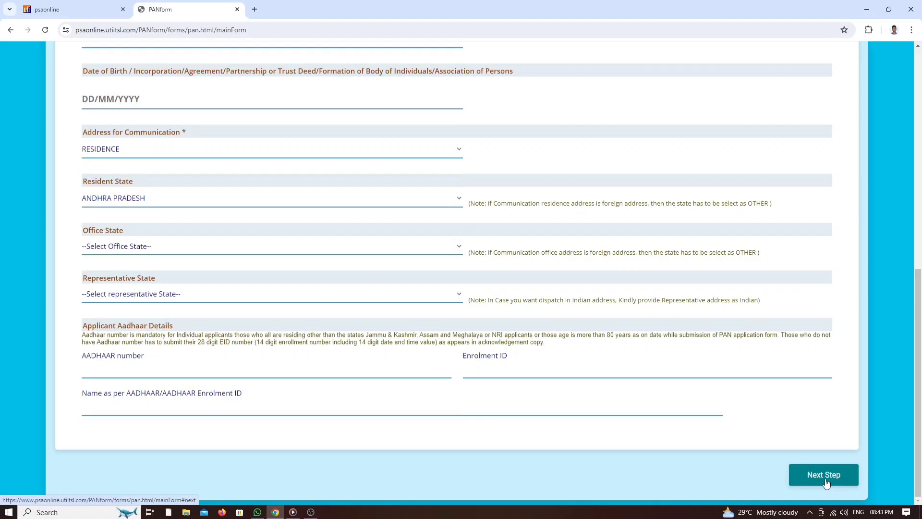
Choose 'AADHAAR Card issued by UIDAI (In Copy)' as address proof and proceed to payment.
{"action": "left_click", "coordinate": [823, 475]}
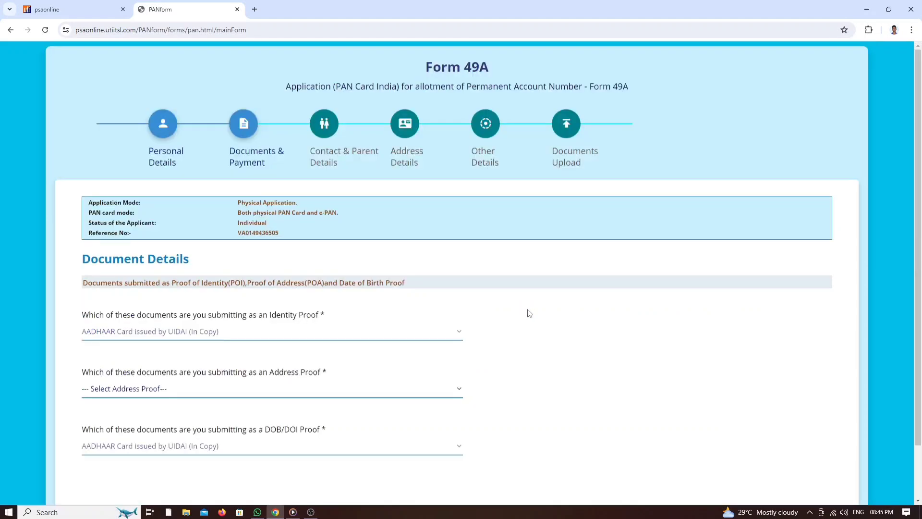
{"action": "scroll", "coordinate": [529, 312], "scroll_direction": "down", "scroll_amount": 1}
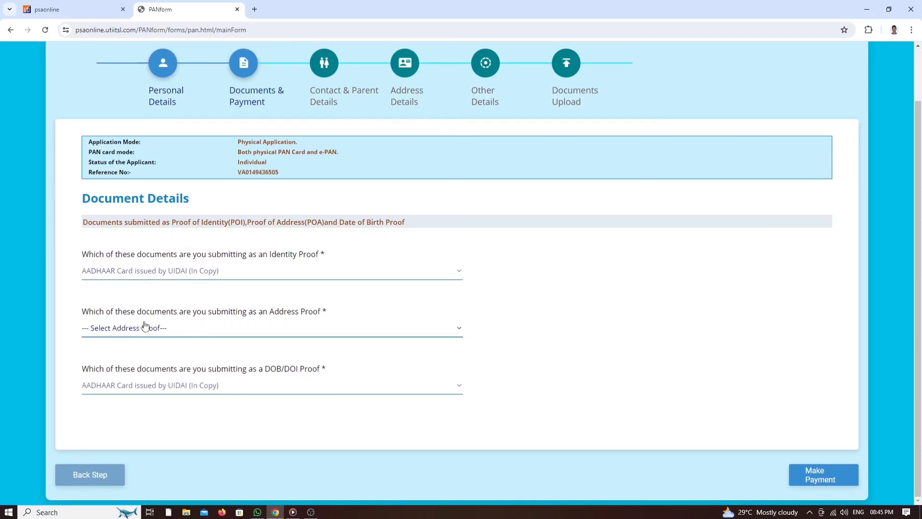
{"action": "left_click", "coordinate": [203, 336]}
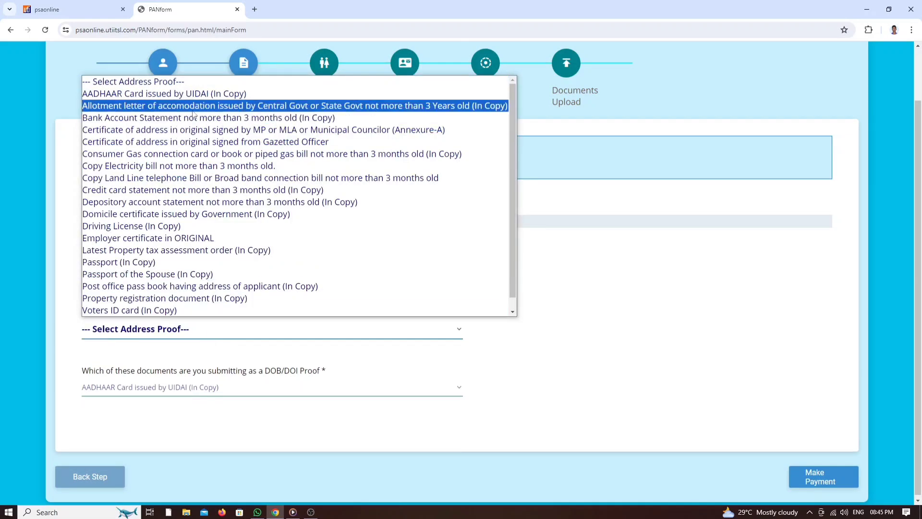
{"action": "left_click", "coordinate": [194, 94]}
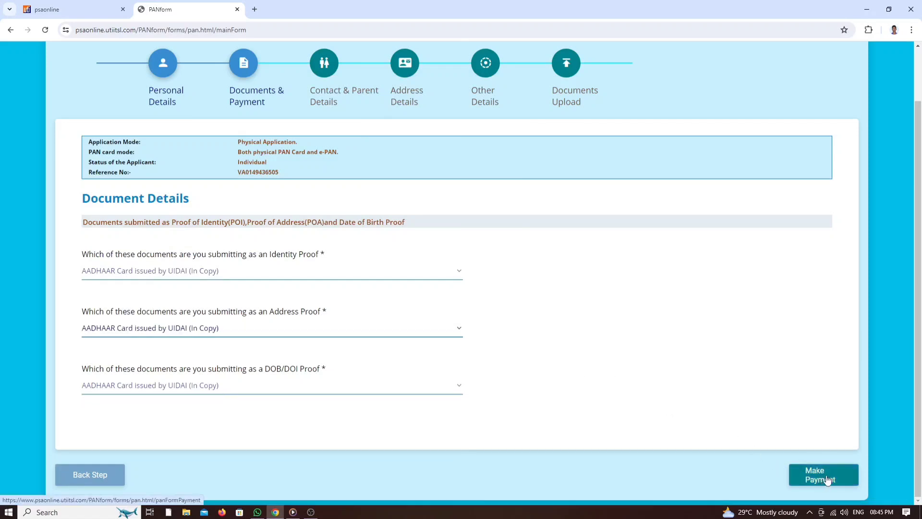
{"action": "left_click", "coordinate": [827, 480]}
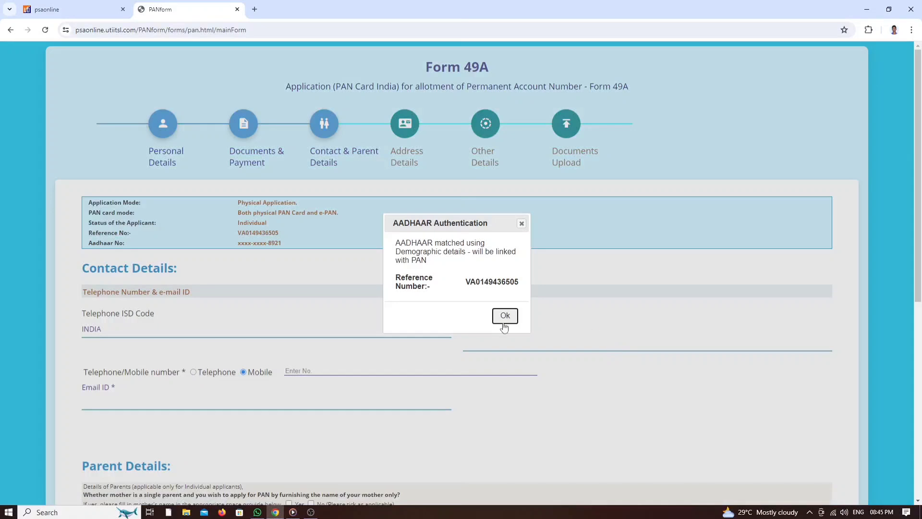
Acknowledge the Aadhaar match, tick No under Parent Details, and advance to Address Details.
{"action": "left_click", "coordinate": [505, 316]}
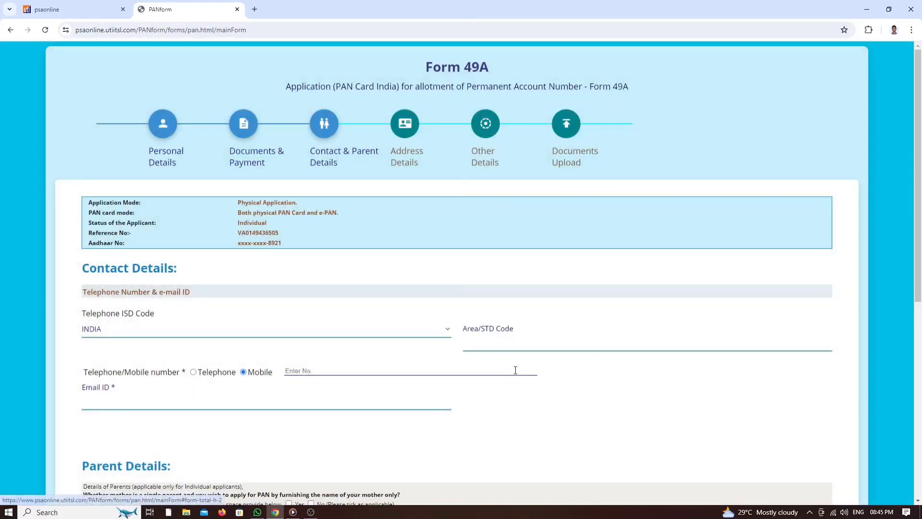
{"action": "scroll", "coordinate": [572, 381], "scroll_direction": "down", "scroll_amount": 2}
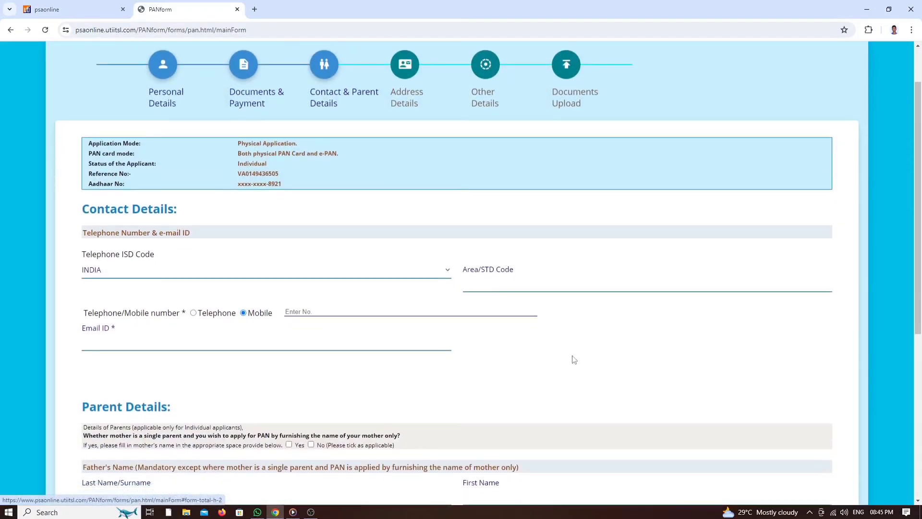
{"action": "scroll", "coordinate": [578, 345], "scroll_direction": "down", "scroll_amount": 1}
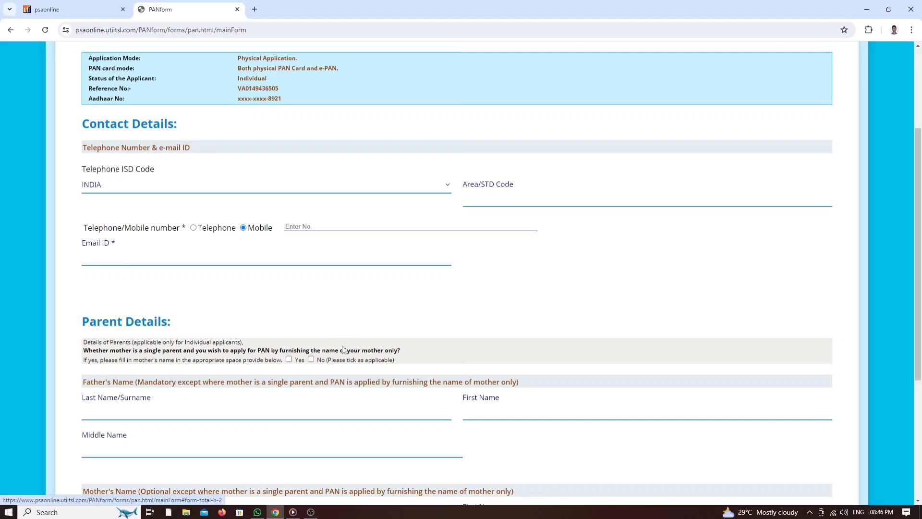
{"action": "left_click", "coordinate": [311, 360]}
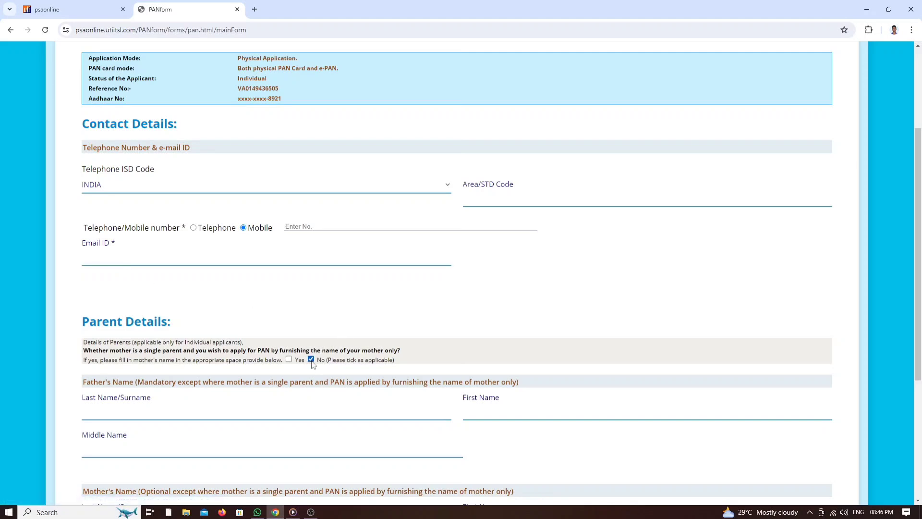
{"action": "scroll", "coordinate": [315, 336], "scroll_direction": "down", "scroll_amount": 5}
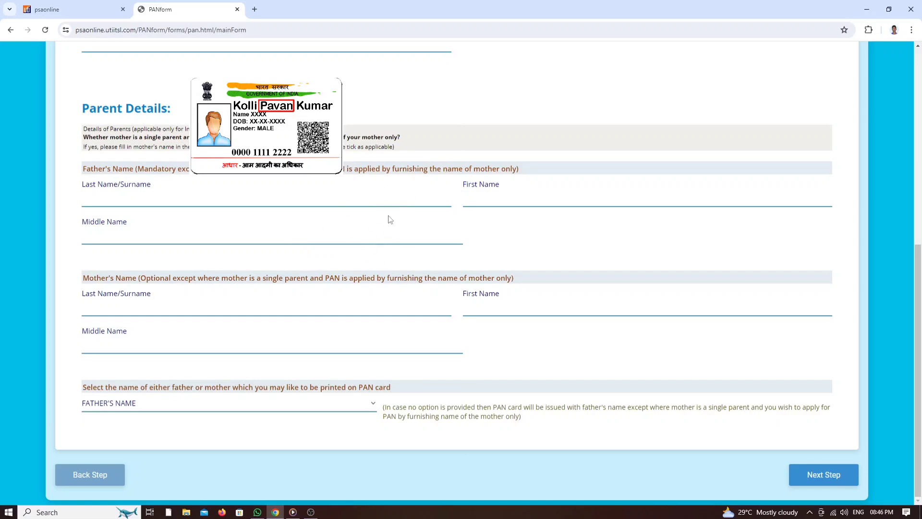
{"action": "left_click", "coordinate": [836, 481]}
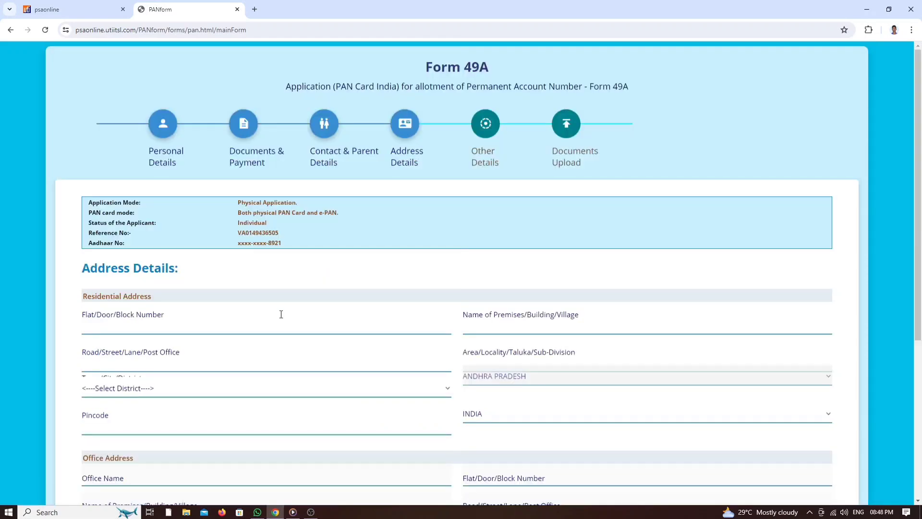
{"action": "scroll", "coordinate": [361, 268], "scroll_direction": "down", "scroll_amount": 3}
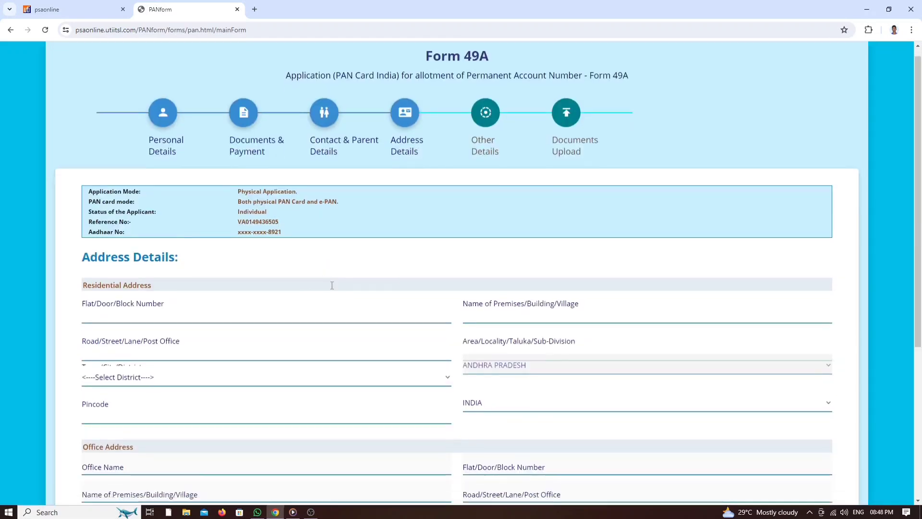
{"action": "scroll", "coordinate": [361, 266], "scroll_direction": "down", "scroll_amount": 1}
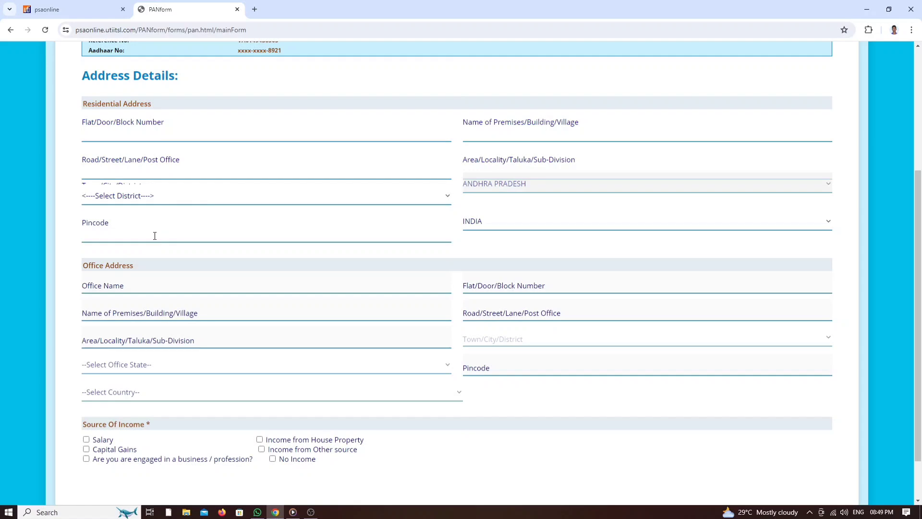
{"action": "scroll", "coordinate": [190, 247], "scroll_direction": "down", "scroll_amount": 2}
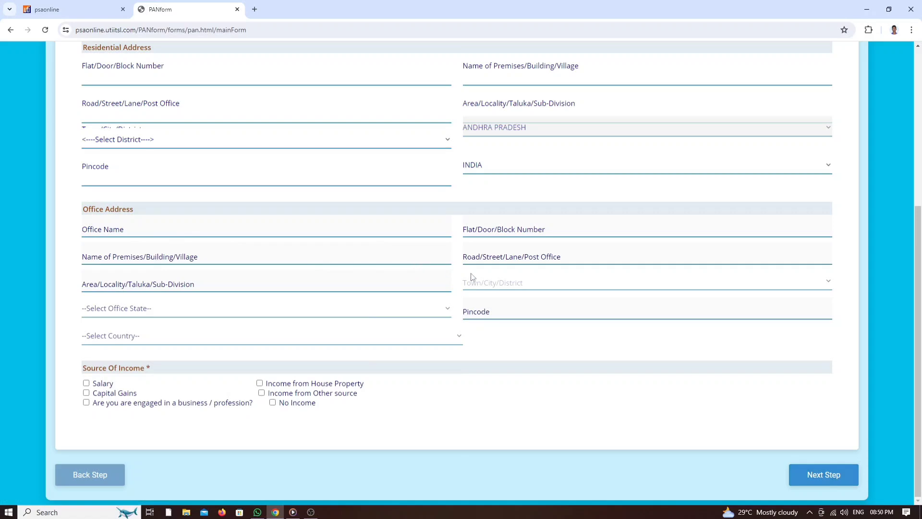
On Other Details, declare as HIMSELF/HERSELF and fill the verification place from the autofill suggestion.
{"action": "left_click", "coordinate": [820, 477]}
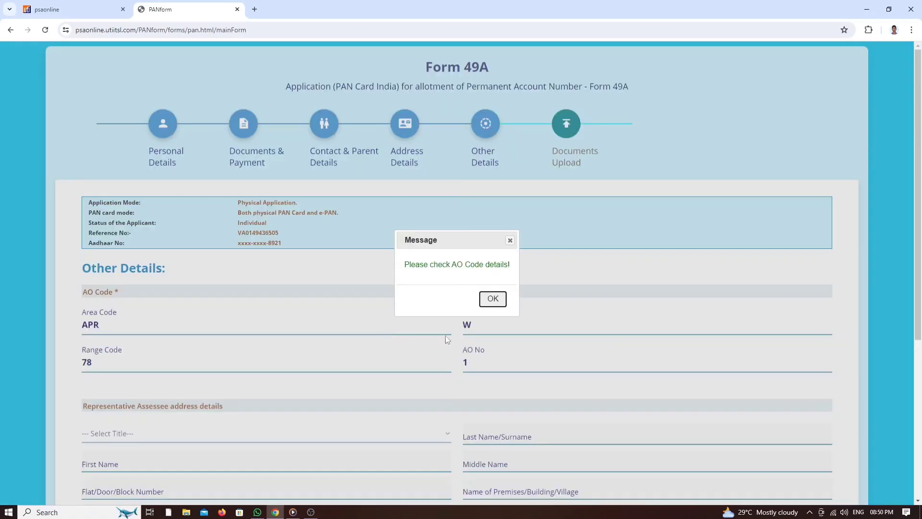
{"action": "left_click", "coordinate": [493, 299]}
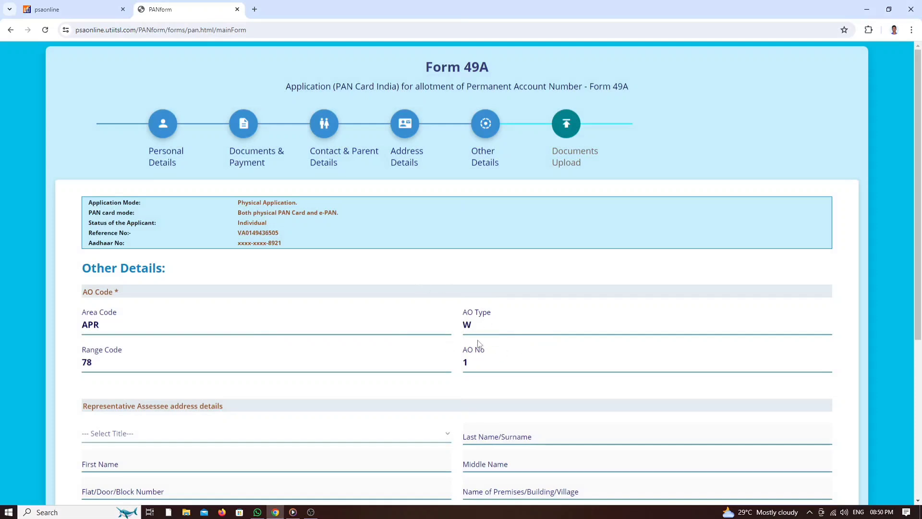
{"action": "scroll", "coordinate": [479, 344], "scroll_direction": "down", "scroll_amount": 5}
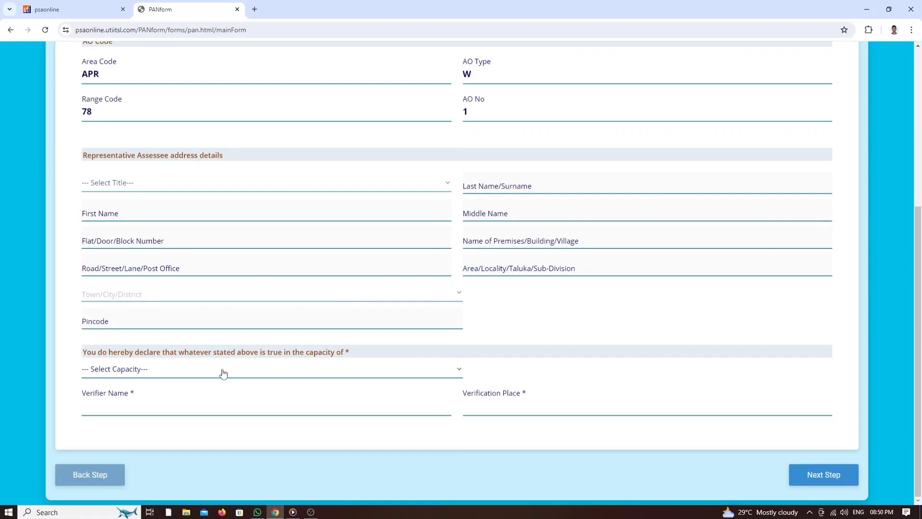
{"action": "left_click", "coordinate": [145, 370]}
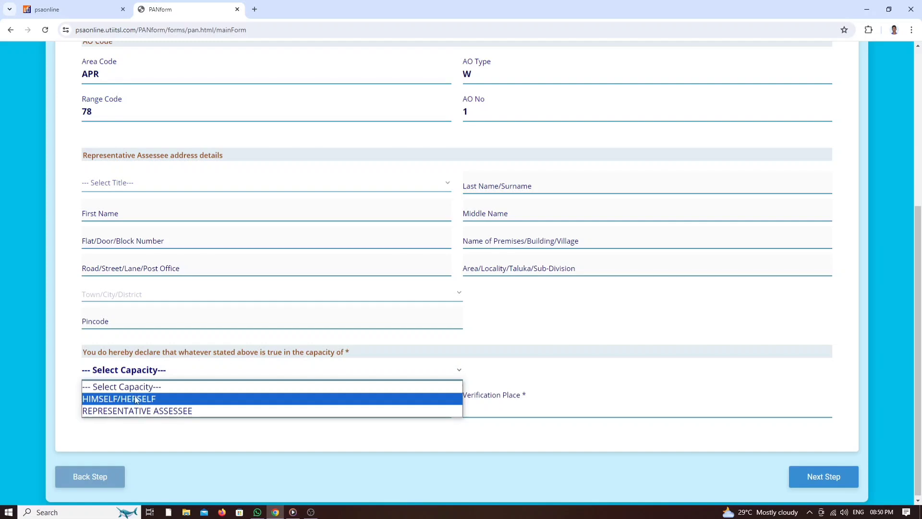
{"action": "left_click", "coordinate": [180, 399]}
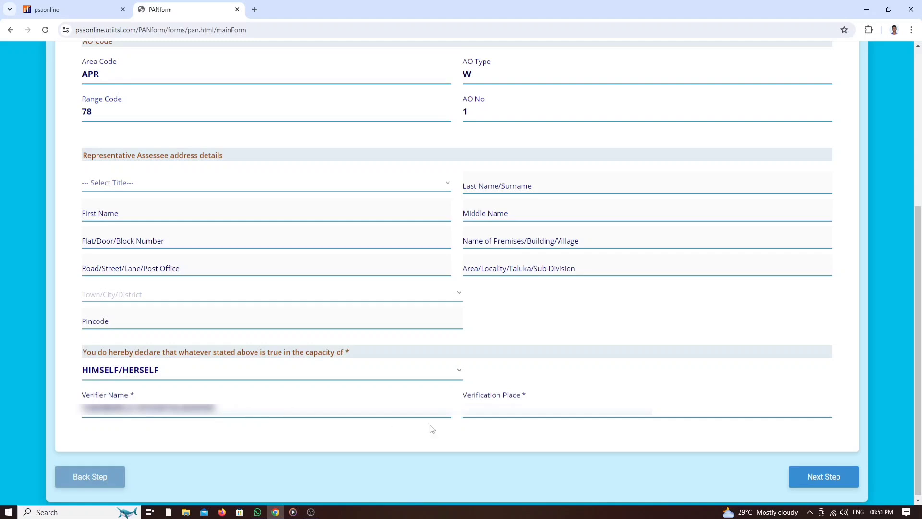
{"action": "left_click", "coordinate": [576, 416]}
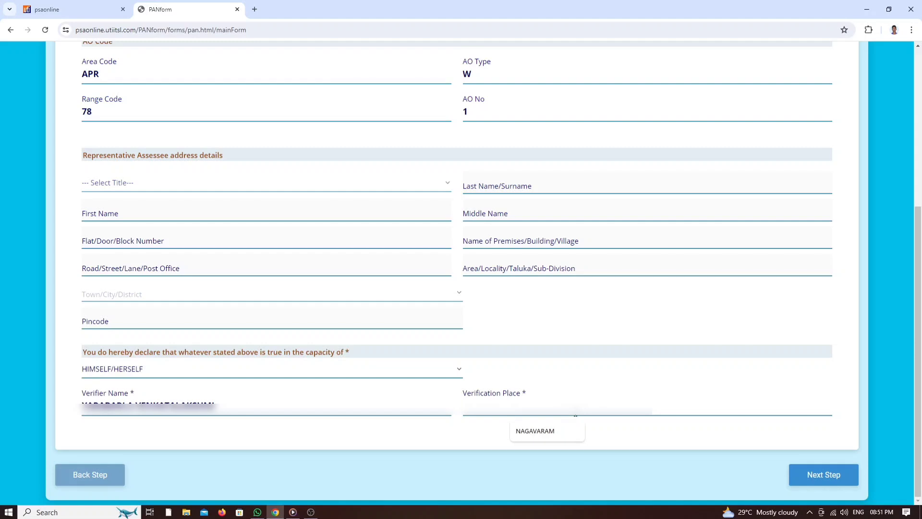
{"action": "left_click", "coordinate": [545, 433]}
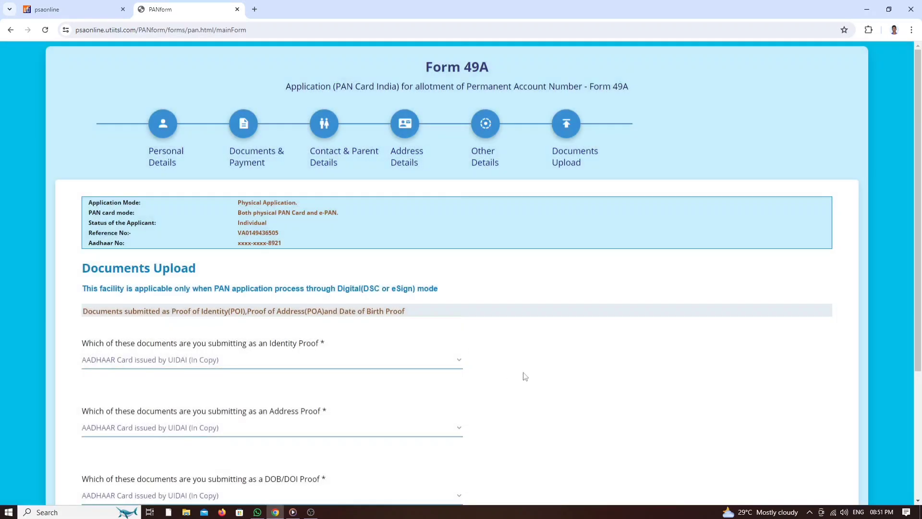
Review the Documents Upload step and submit the completed Form 49A.
{"action": "scroll", "coordinate": [522, 357], "scroll_direction": "down", "scroll_amount": 3}
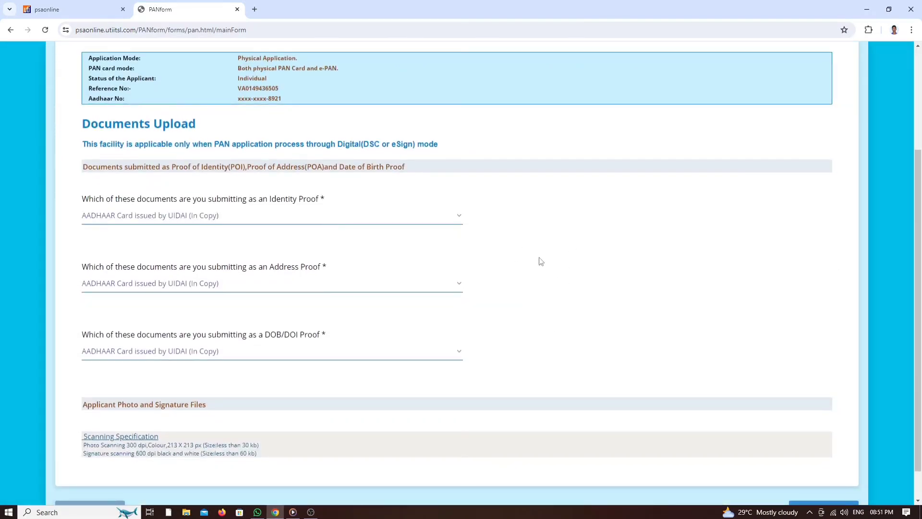
{"action": "scroll", "coordinate": [550, 279], "scroll_direction": "up", "scroll_amount": 1}
{"action": "scroll", "coordinate": [555, 294], "scroll_direction": "down", "scroll_amount": 1}
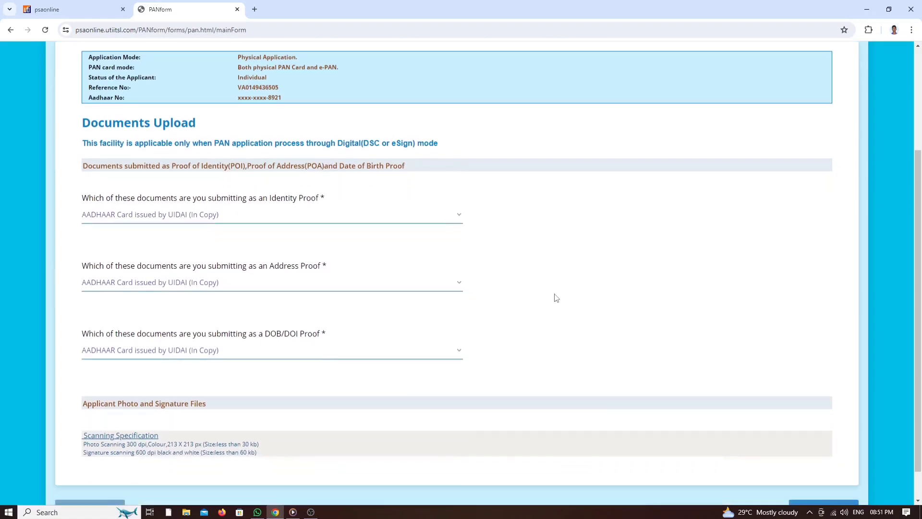
{"action": "scroll", "coordinate": [556, 298], "scroll_direction": "down", "scroll_amount": 1}
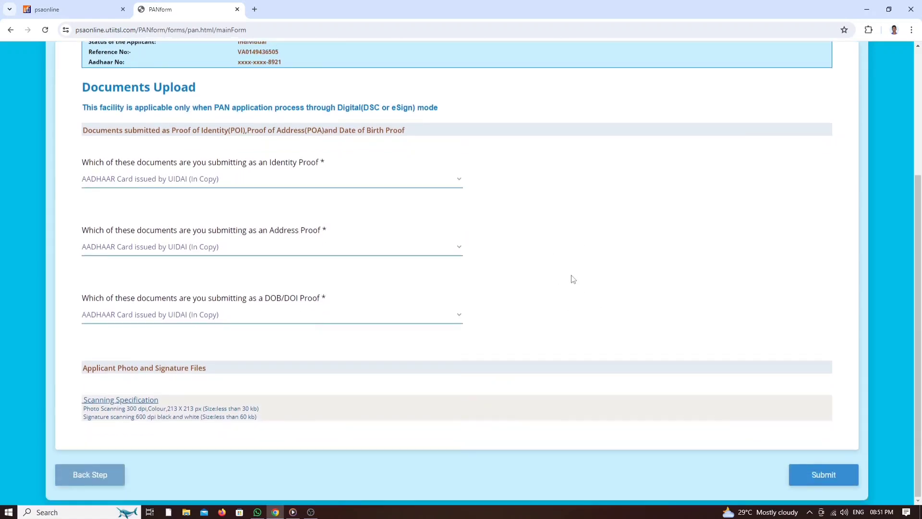
{"action": "left_click", "coordinate": [818, 474]}
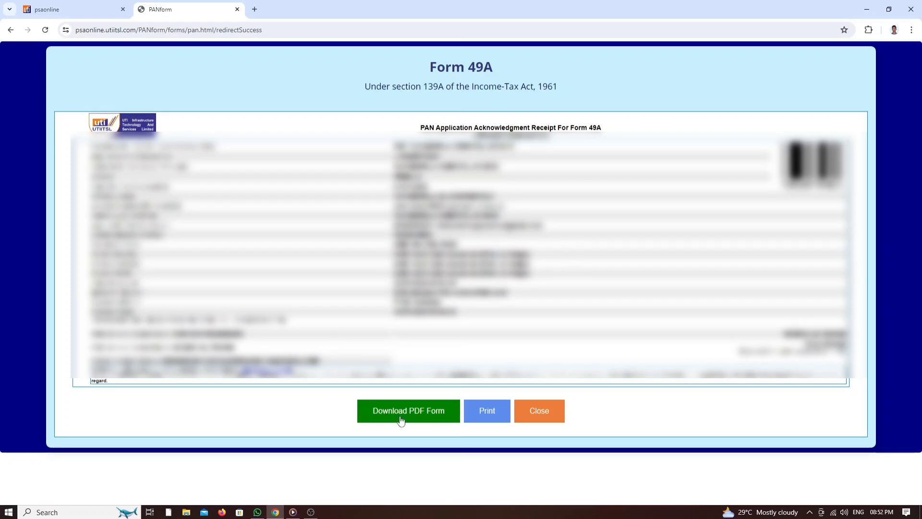
Download the acknowledgement receipt as a PDF and open it from Chrome's downloads.
{"action": "left_click", "coordinate": [427, 421]}
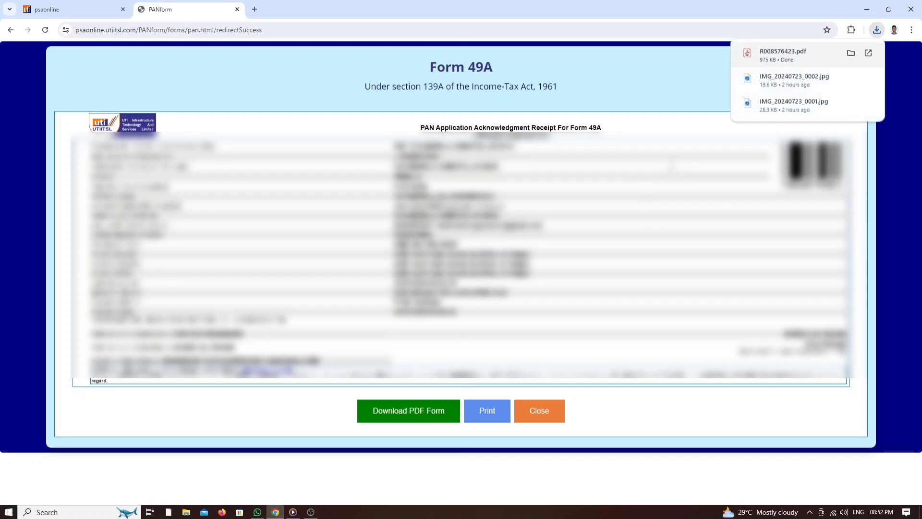
{"action": "left_click", "coordinate": [792, 56]}
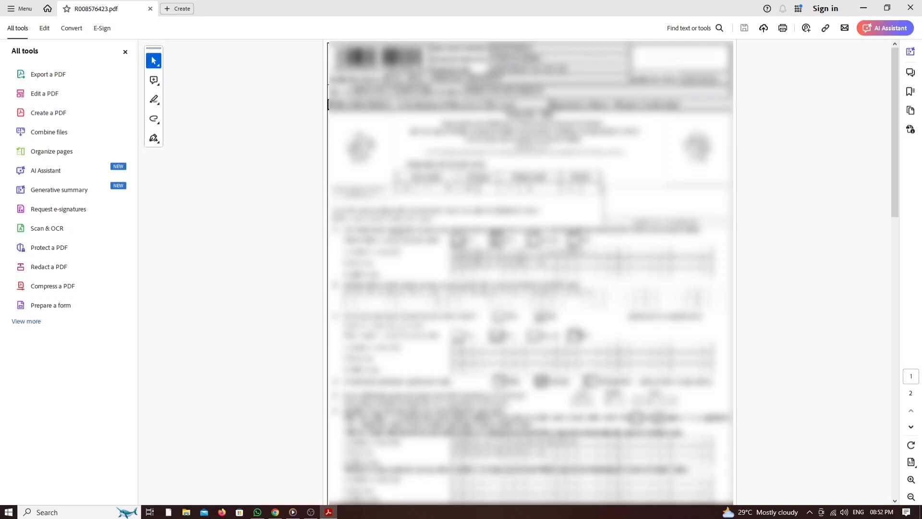
Scroll through the receipt PDF in Acrobat, then close Acrobat.
{"action": "scroll", "coordinate": [329, 105], "scroll_direction": "down", "scroll_amount": 4}
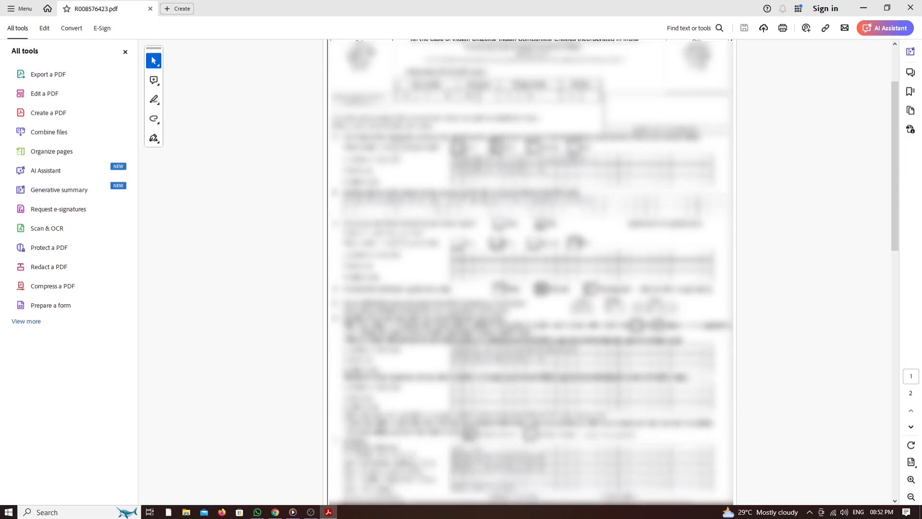
{"action": "scroll", "coordinate": [531, 269], "scroll_direction": "down", "scroll_amount": 6}
{"action": "scroll", "coordinate": [328, 105], "scroll_direction": "up", "scroll_amount": 10}
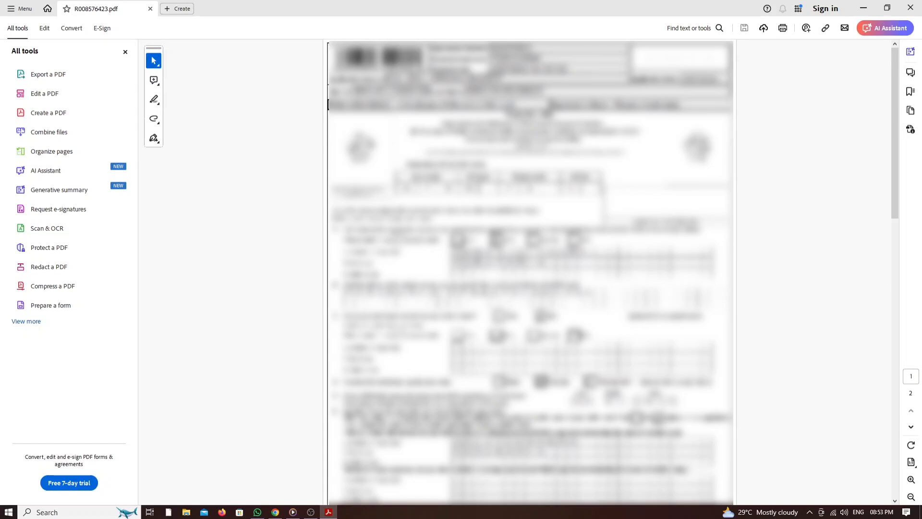
{"action": "left_click", "coordinate": [910, 7]}
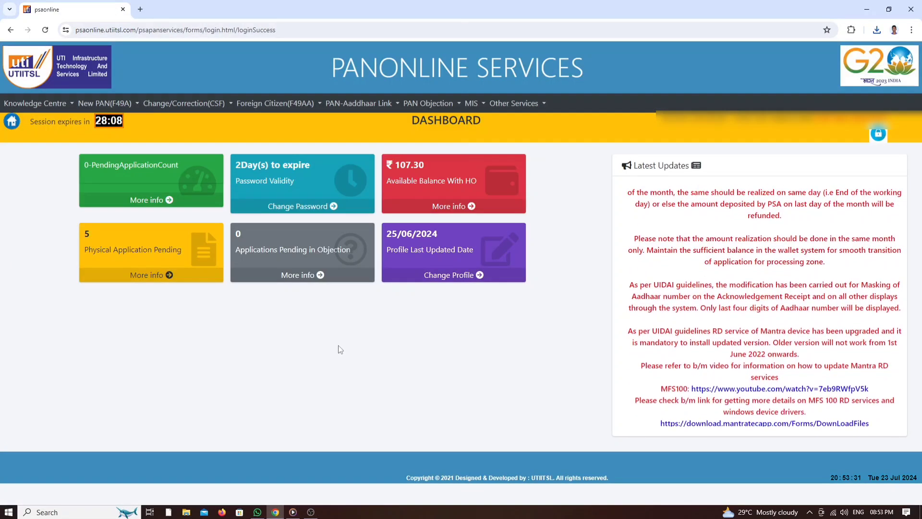
Go to Upload Document (F49) and start Crop and Upload for the pending application.
{"action": "mouse_move", "coordinate": [109, 110]}
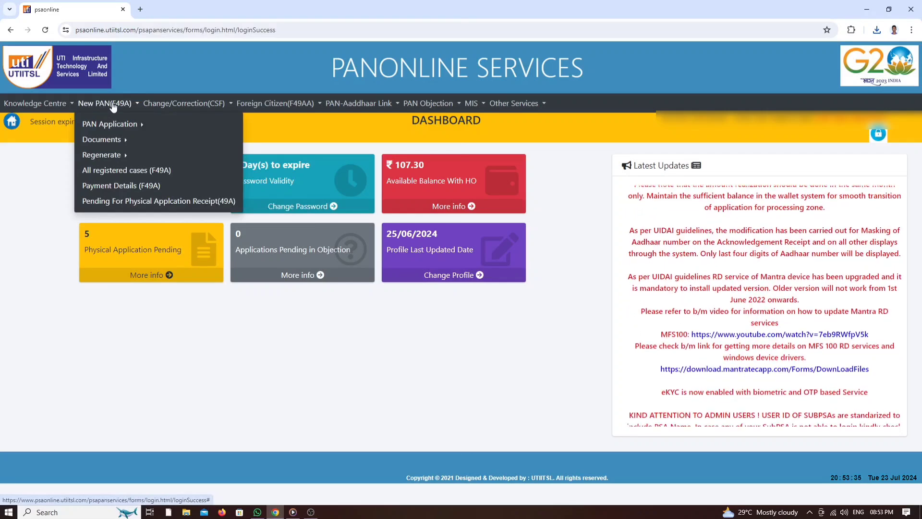
{"action": "mouse_move", "coordinate": [103, 143]}
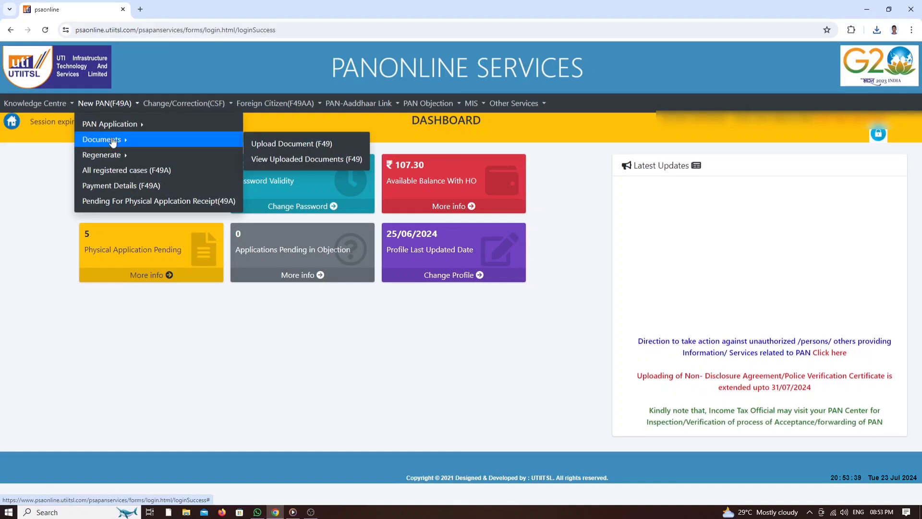
{"action": "left_click", "coordinate": [287, 144]}
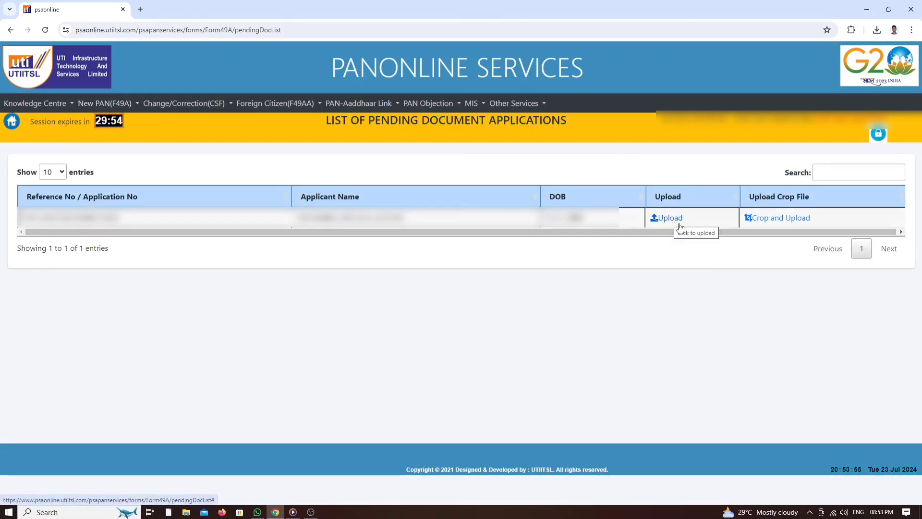
{"action": "left_click", "coordinate": [797, 220]}
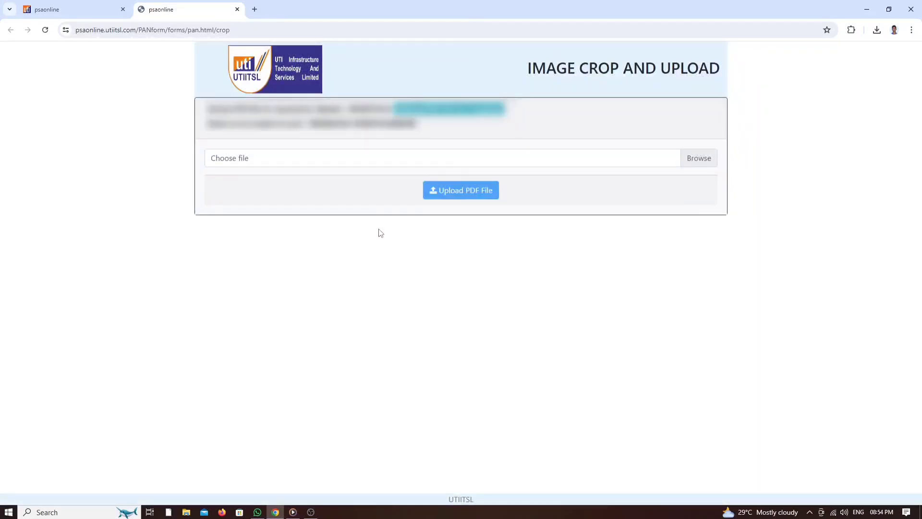
Upload 2.pdf from the Desktop as the document PDF for cropping.
{"action": "left_click", "coordinate": [704, 162]}
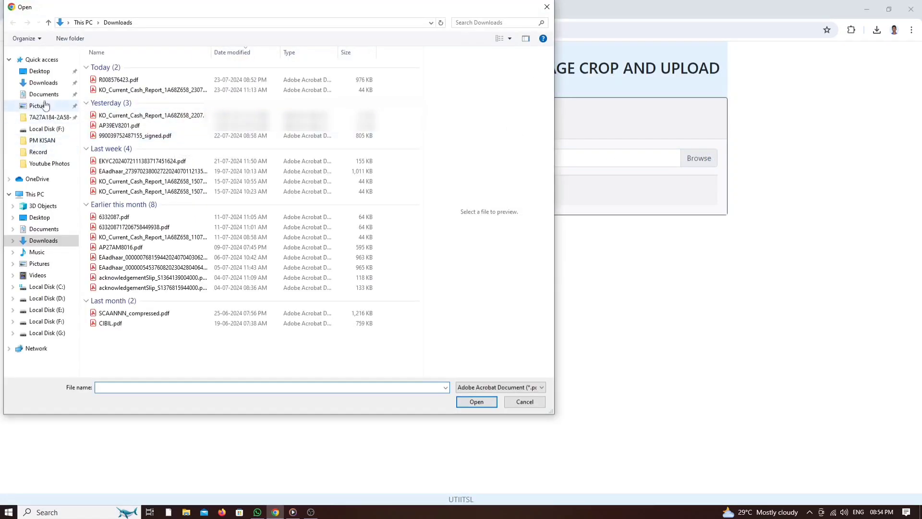
{"action": "left_click", "coordinate": [43, 75]}
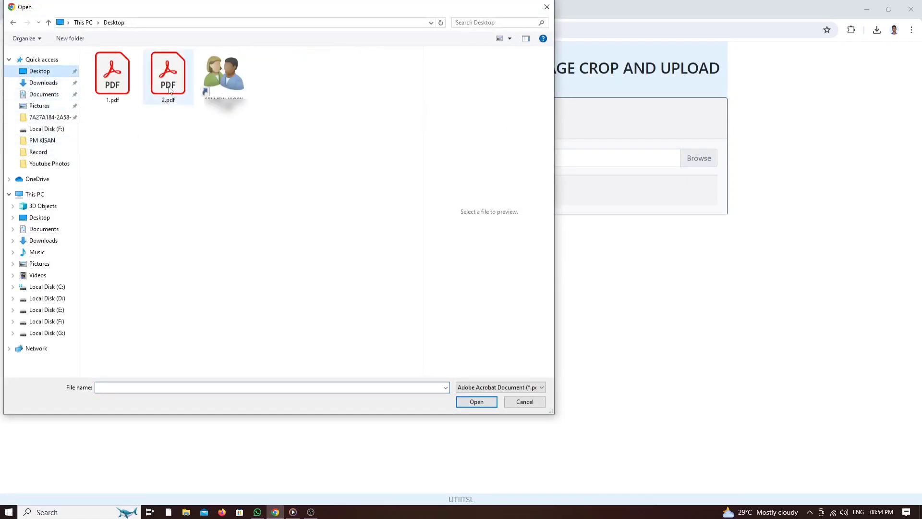
{"action": "left_click", "coordinate": [169, 89]}
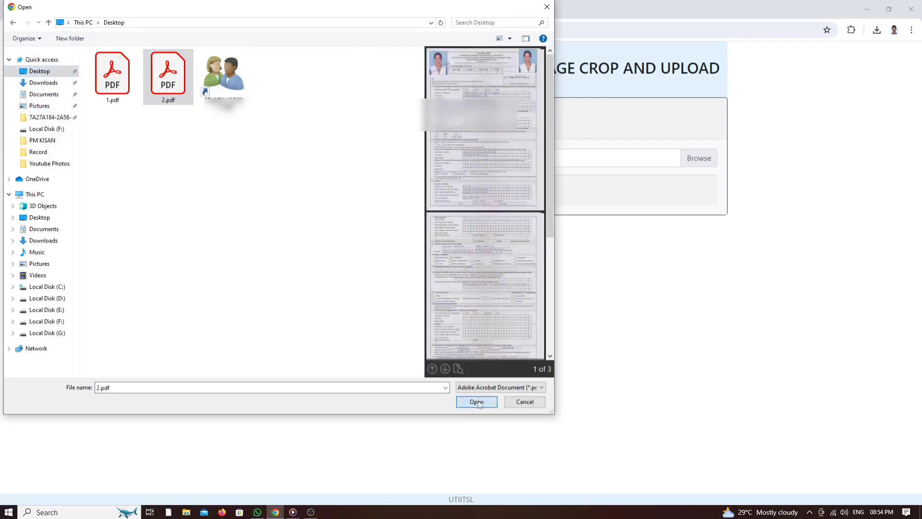
{"action": "left_click", "coordinate": [476, 402]}
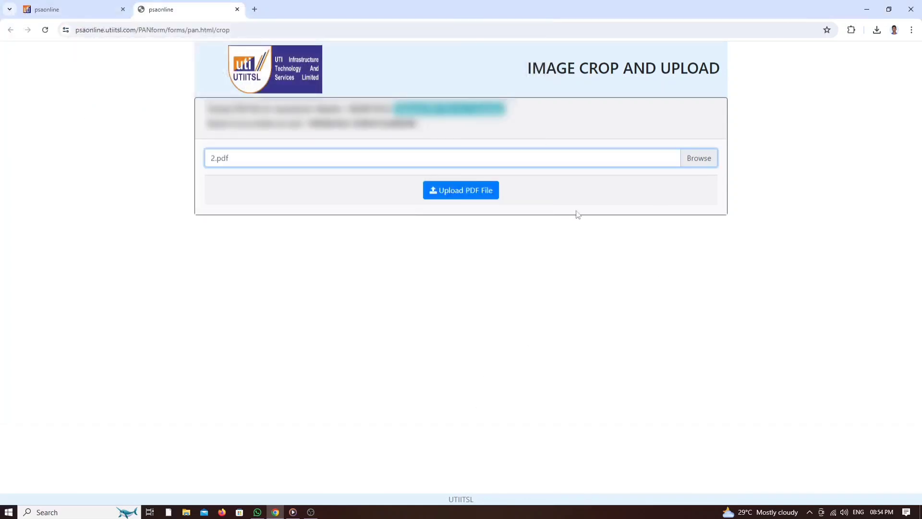
{"action": "left_click", "coordinate": [475, 199]}
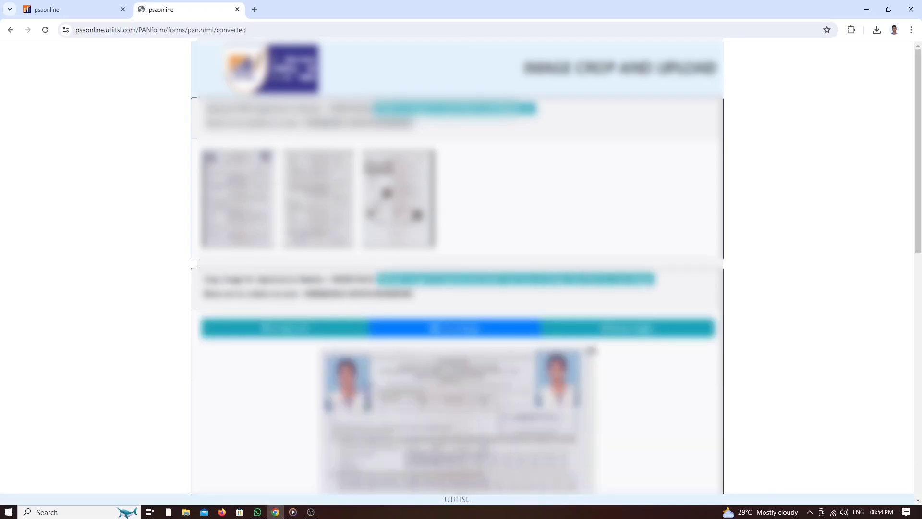
Draw a crop box around the applicant's photograph at the top right of the form page.
{"action": "scroll", "coordinate": [457, 264], "scroll_direction": "down", "scroll_amount": 6}
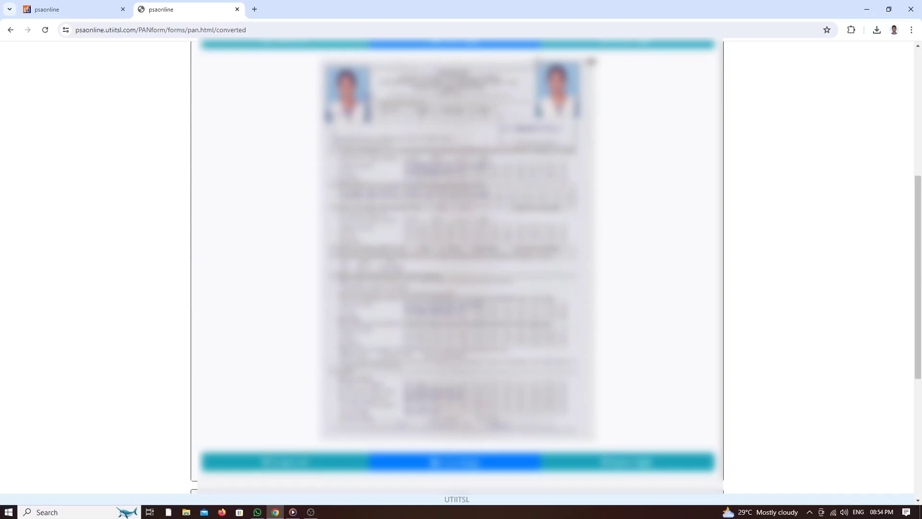
{"action": "left_click_drag", "start_coordinate": [537, 61], "coordinate": [578, 112]}
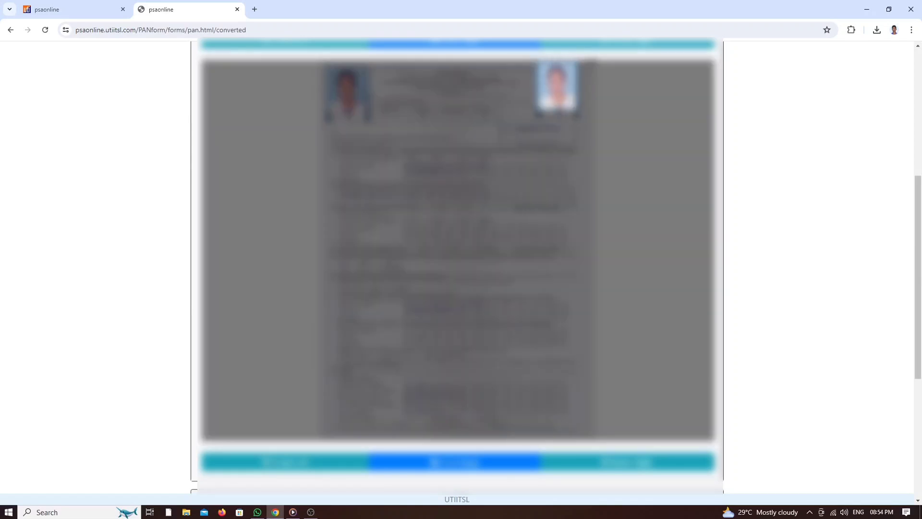